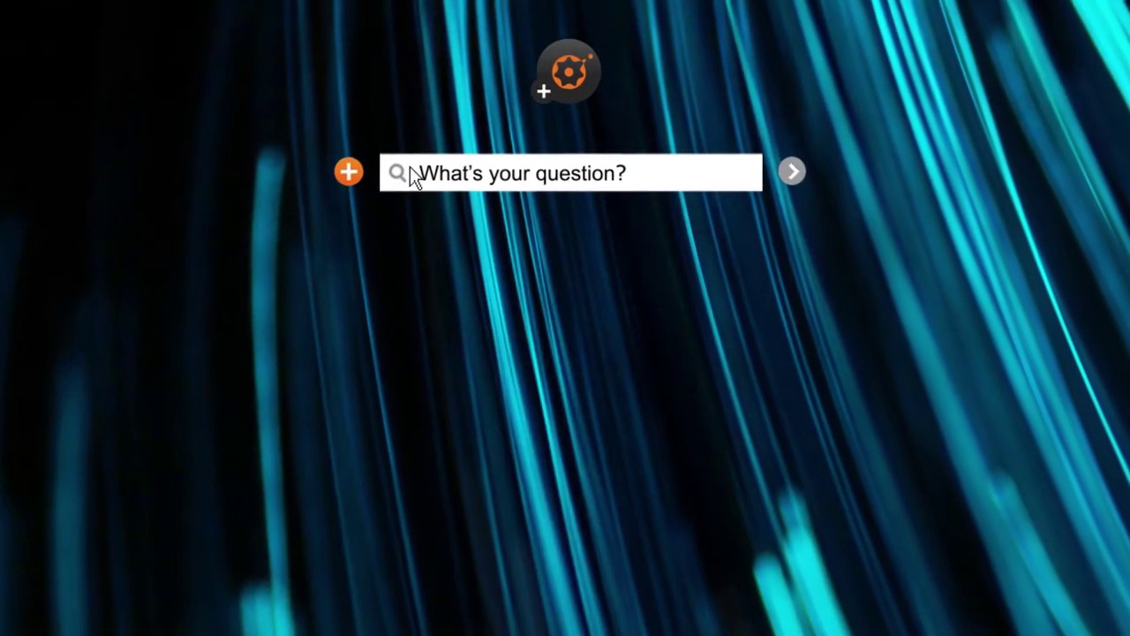
Step: Ask Neutrino BI 'Reseller Revenue by Year' to get the 2010–2012 bar chart
left_click(409, 174)
type("Reseller Revenue by Year")
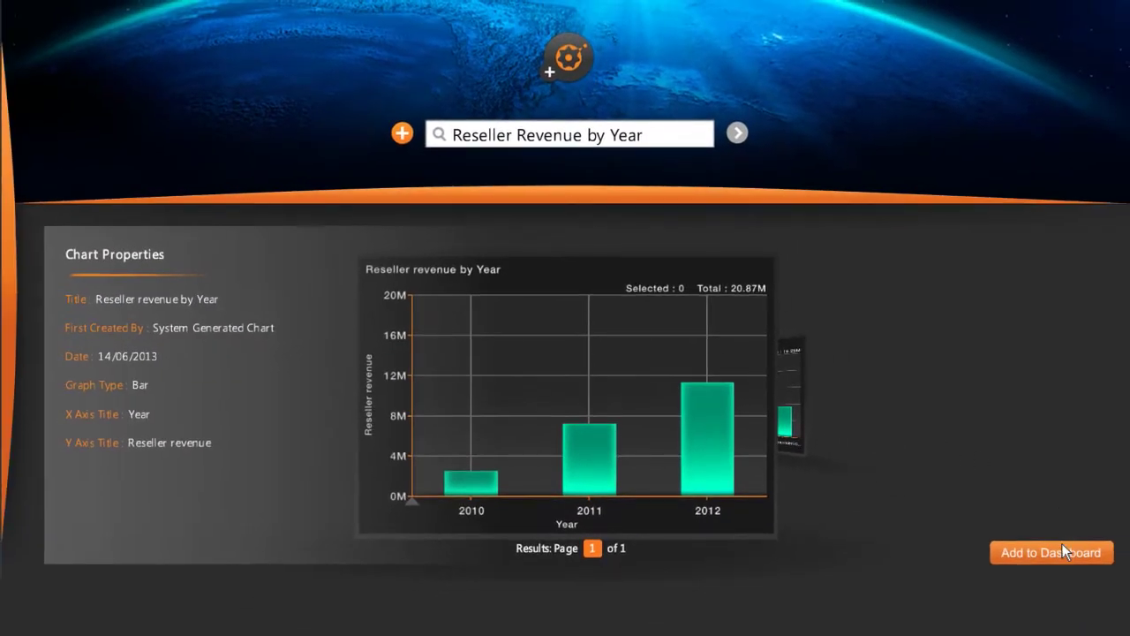
Step: Add the Reseller Revenue by Year chart to the dashboard, then make the Promotion and Month charts narrower
left_click(1062, 545)
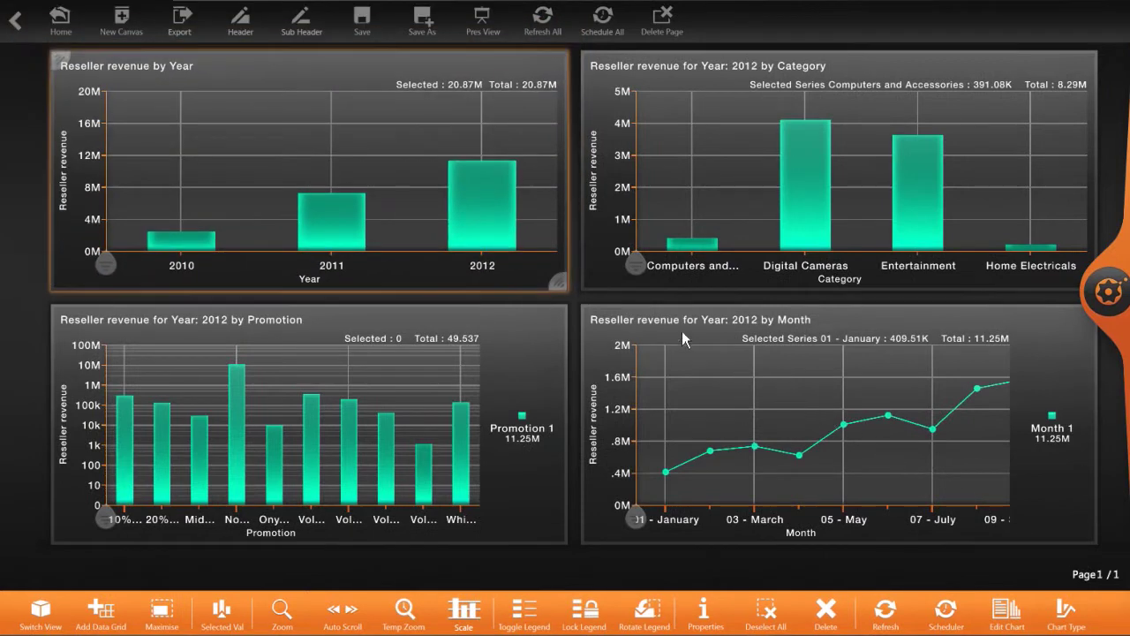
left_click(562, 328)
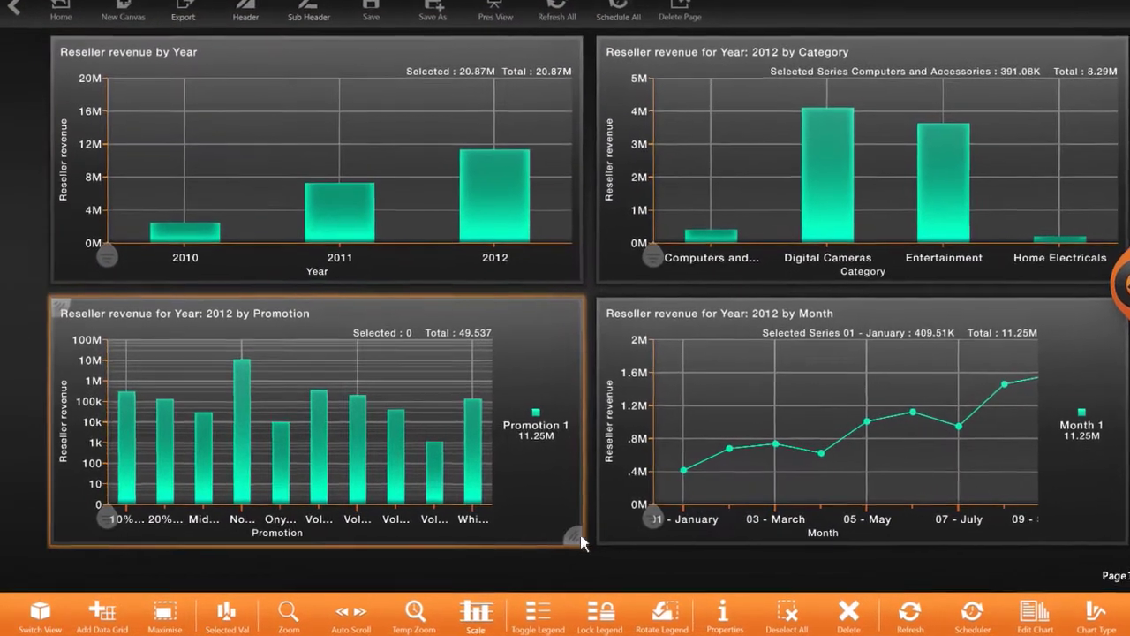
left_click_drag(558, 533, 297, 528)
left_click(865, 326)
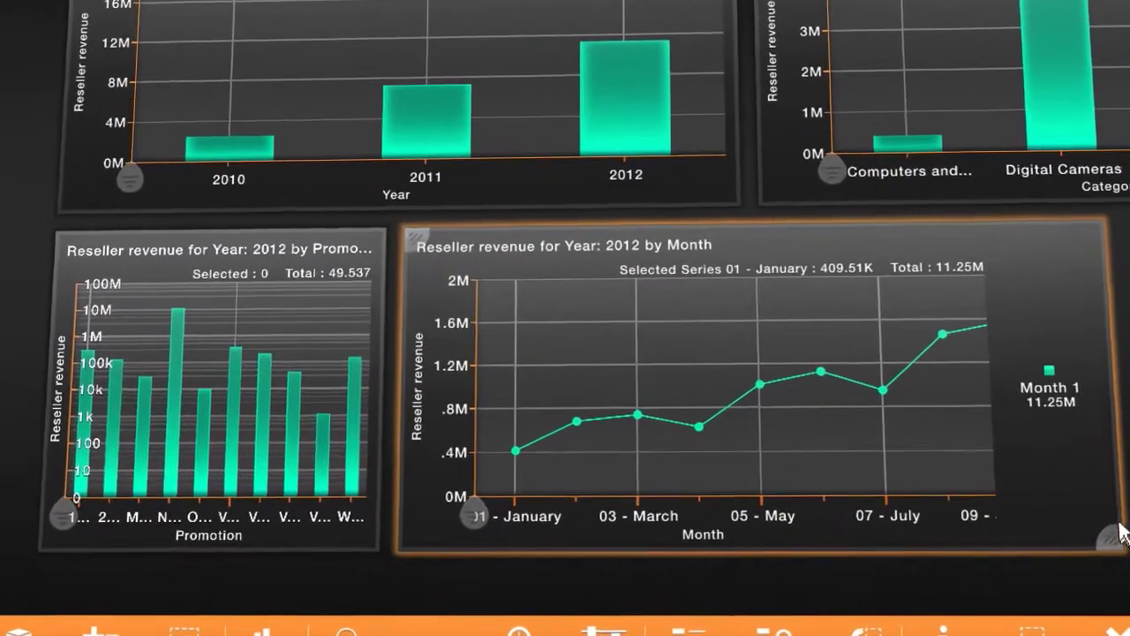
left_click_drag(1115, 536, 677, 529)
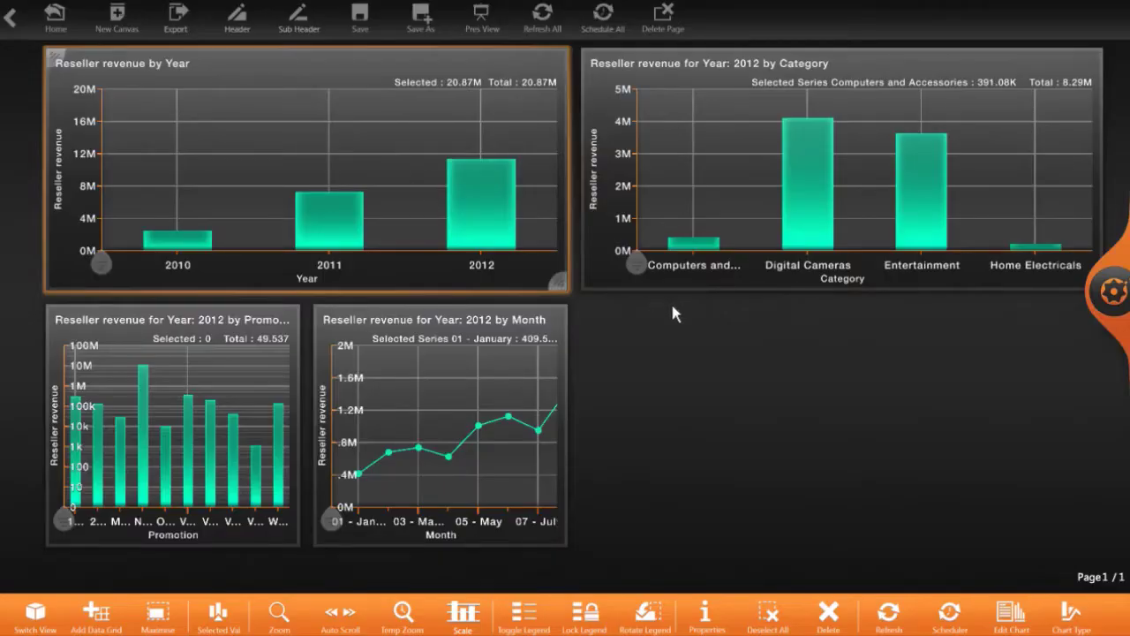
Step: Turn the yearly revenue chart into a pie and pick out the 2010 slice
left_click(1068, 615)
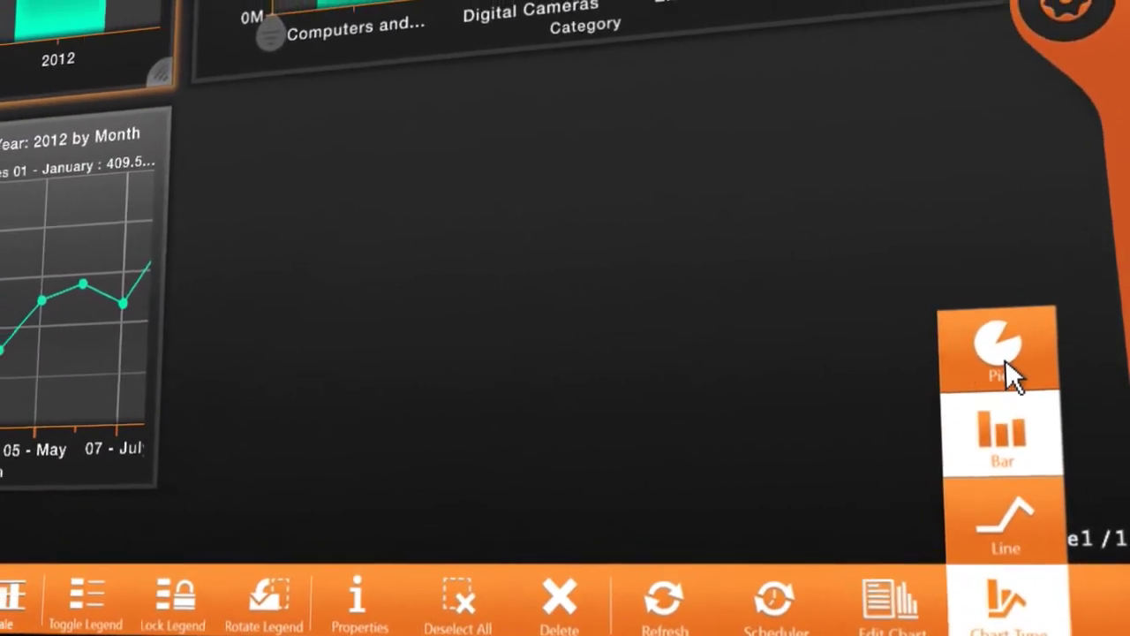
left_click(999, 353)
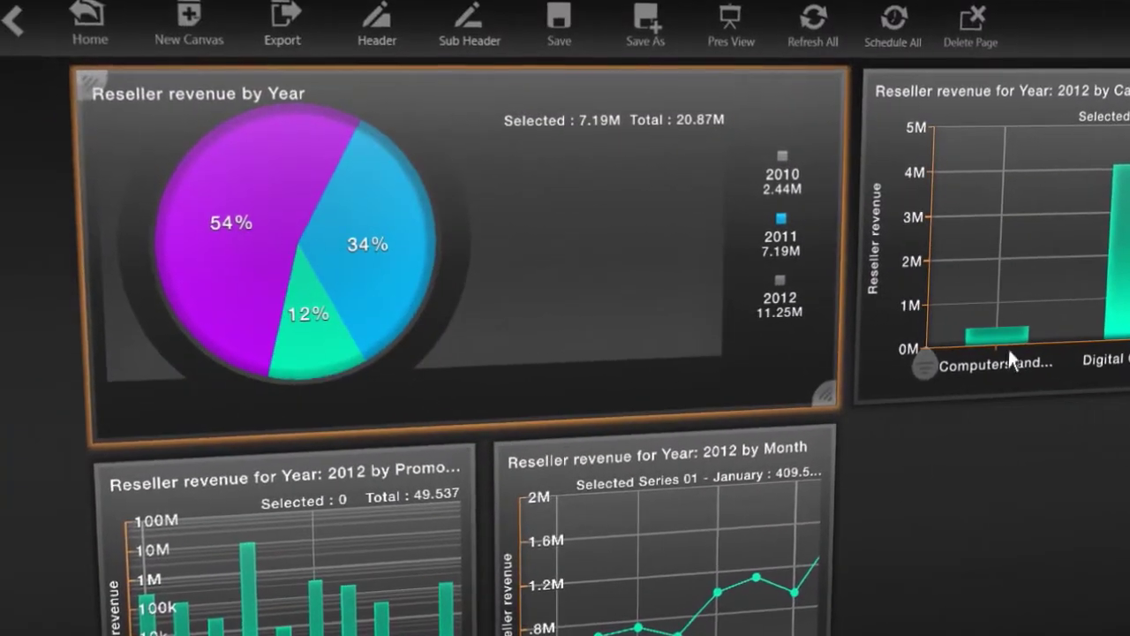
left_click(319, 345)
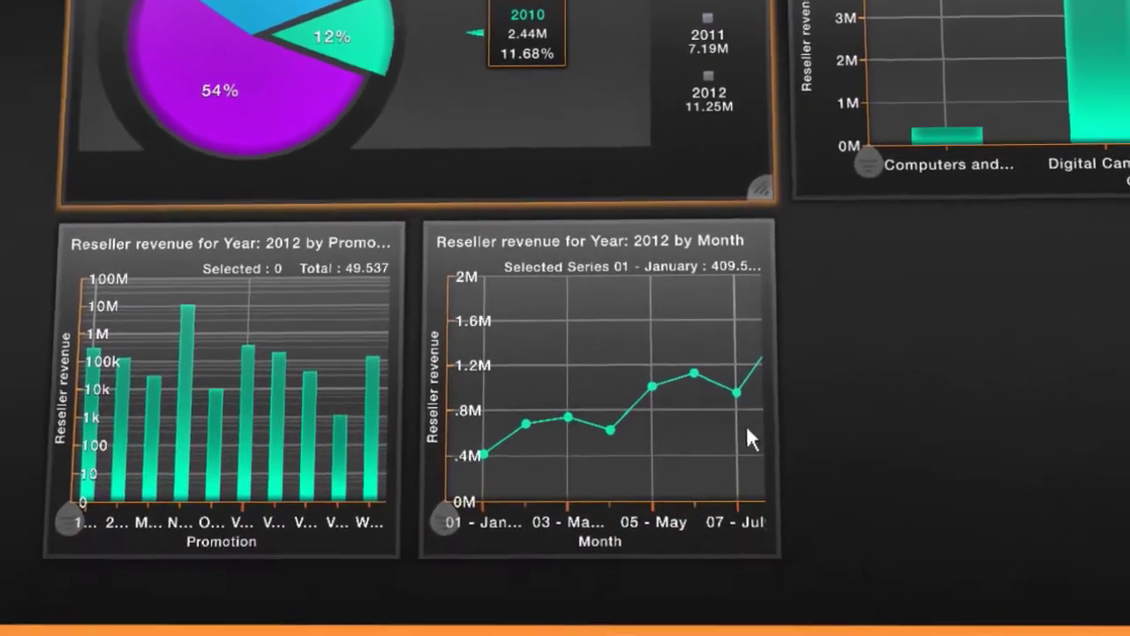
Step: Shift the Month chart to May–September and show July's revenue details
left_click(742, 406)
left_click_drag(730, 389, 578, 413)
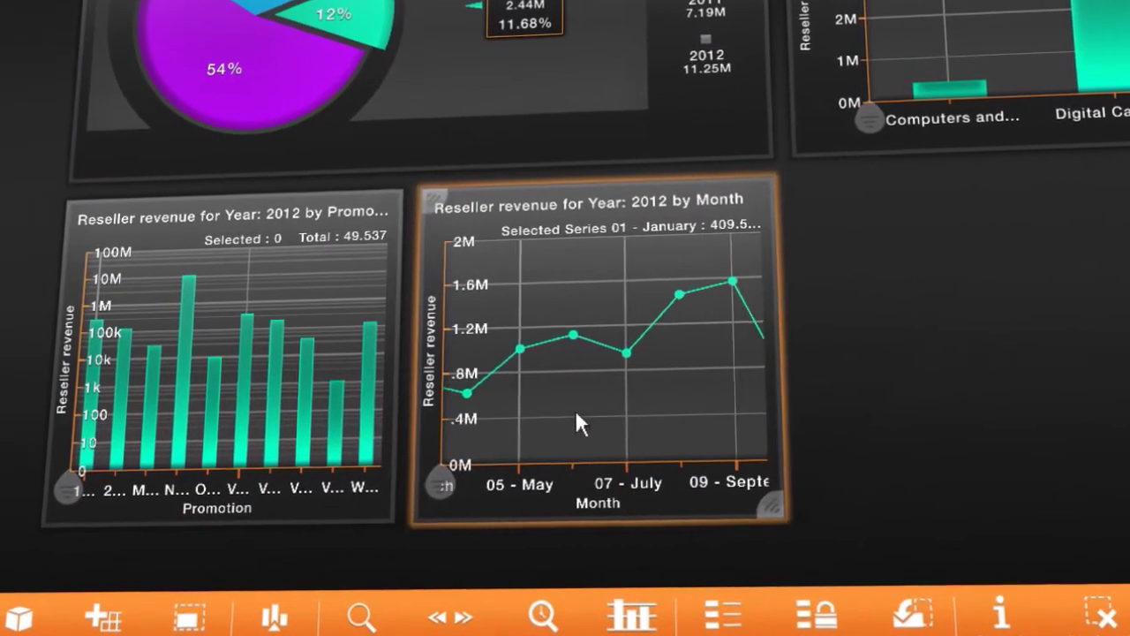
left_click(613, 353)
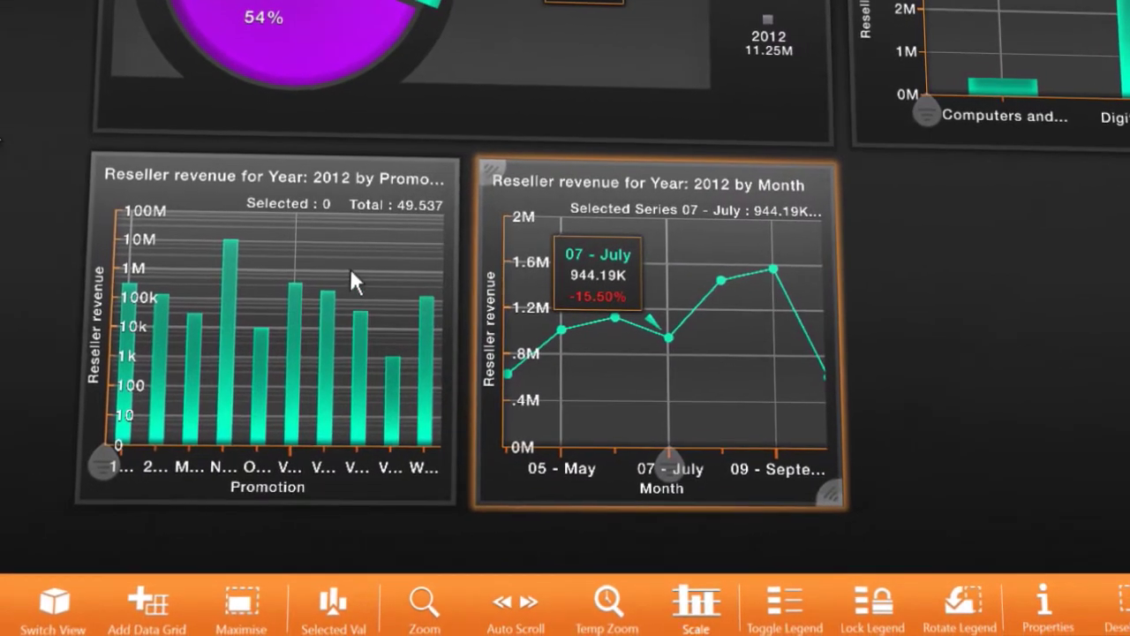
Step: Zoom the Promotion chart to fewer, wider bars and pan through them
left_click(349, 267)
left_click(424, 605)
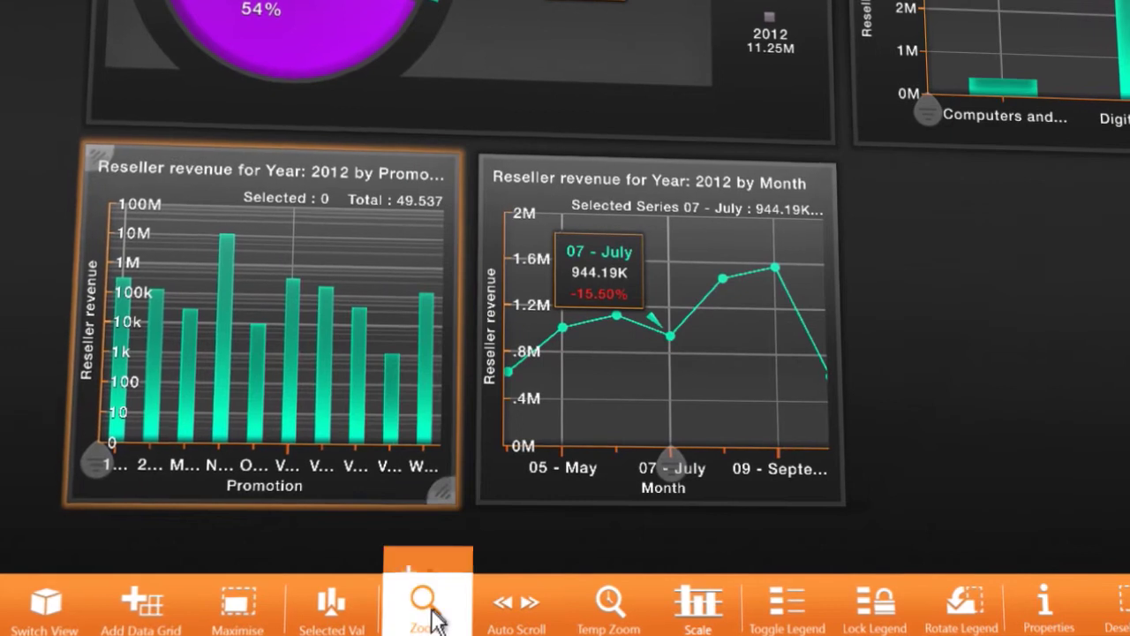
left_click_drag(437, 443, 455, 368)
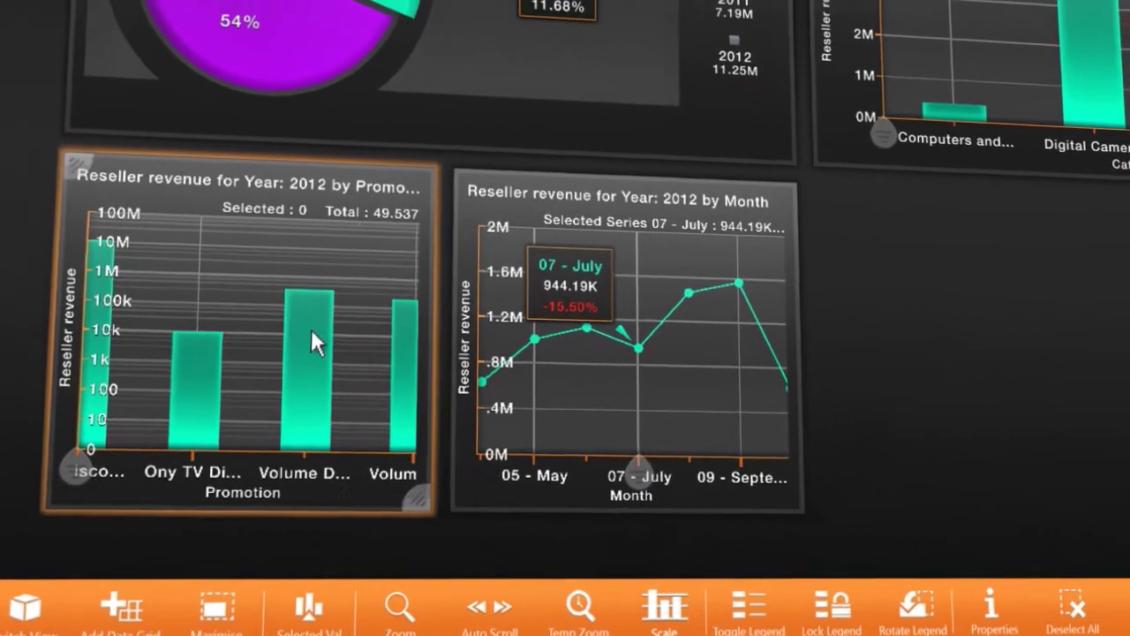
mouse_move(315, 341)
left_mouse_down()
mouse_move(298, 359)
mouse_move(164, 371)
mouse_move(316, 353)
left_mouse_up()
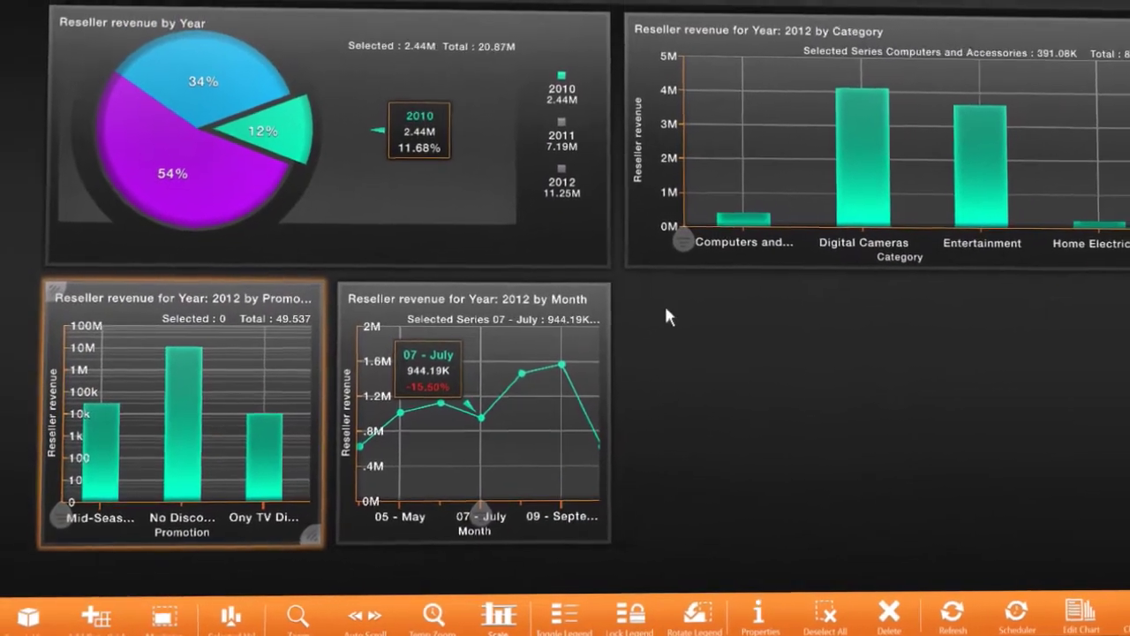
Step: Open the Digital Cameras detail table from the Category chart, enlarged to fill the screen
left_click(974, 145)
left_click(843, 211)
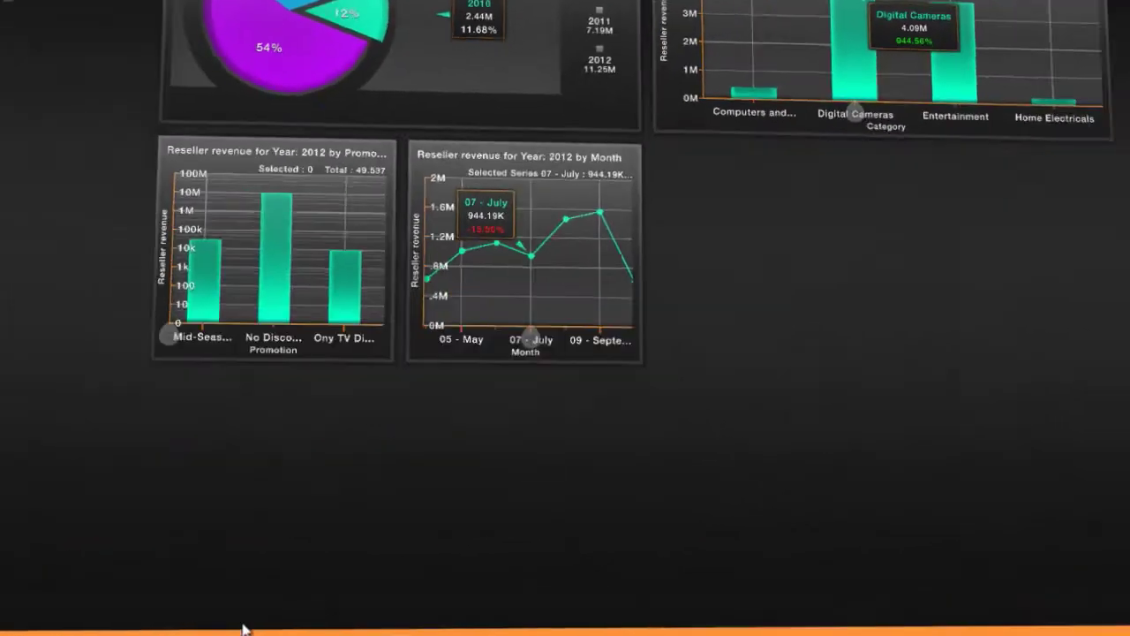
scroll(243, 629, "down", 3)
mouse_move(237, 625)
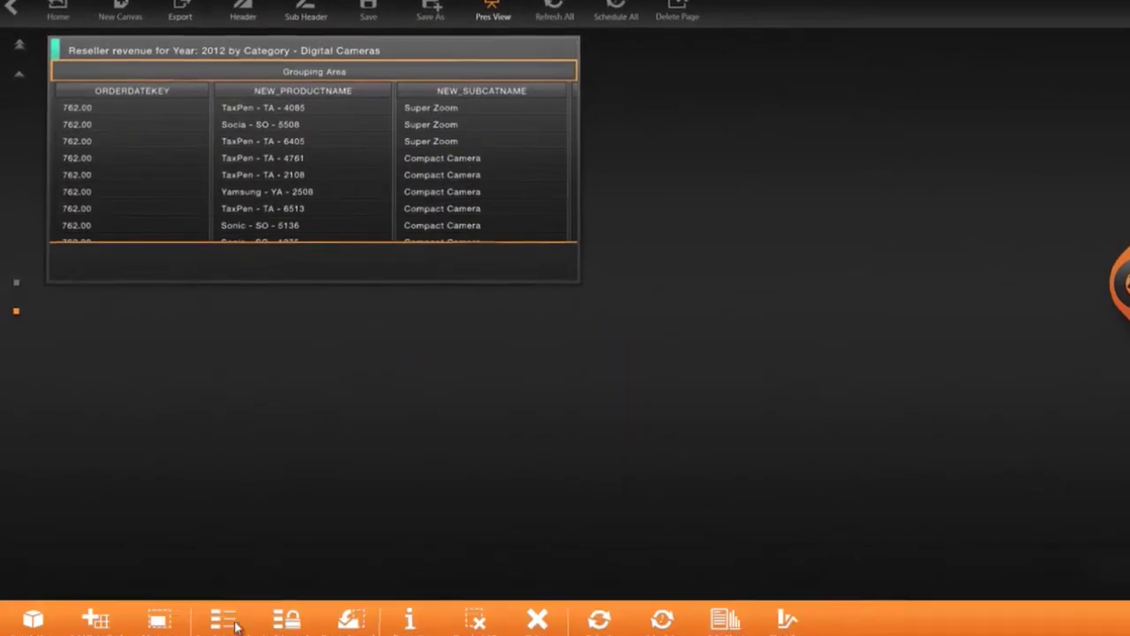
left_click_drag(569, 226, 1121, 541)
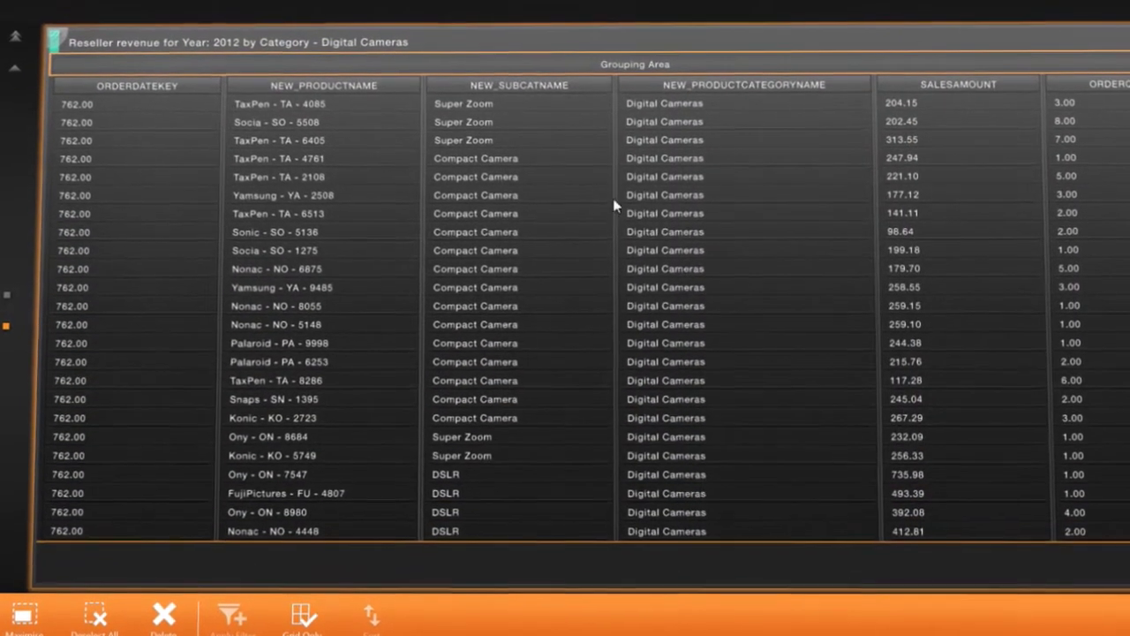
scroll(568, 223, "right", 6)
scroll(747, 205, "down", 2)
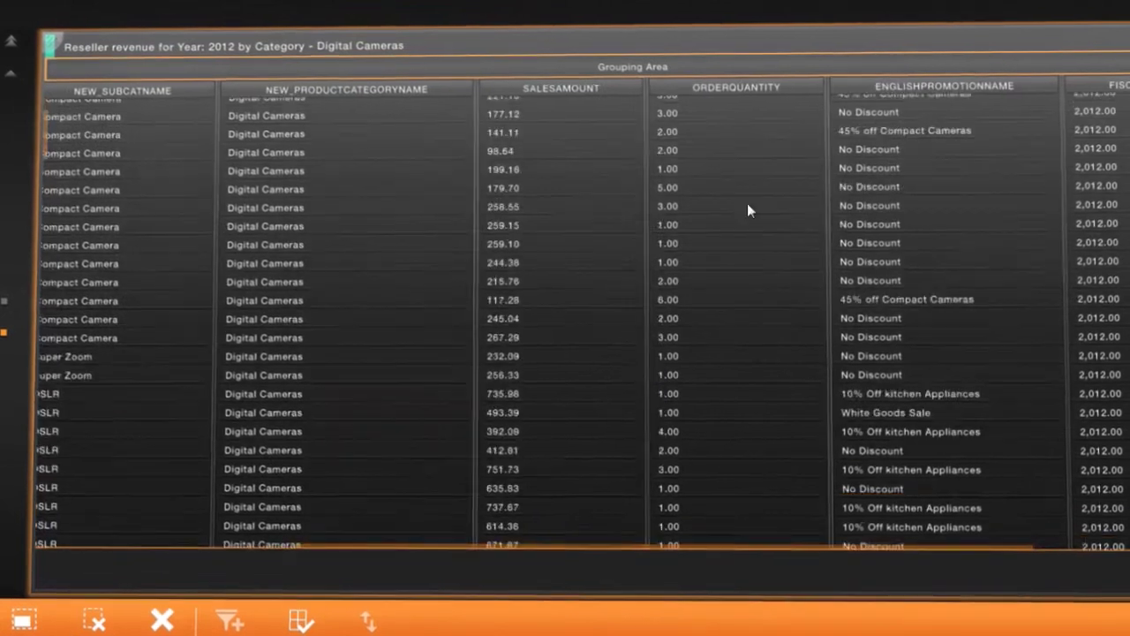
scroll(747, 210, "down", 5)
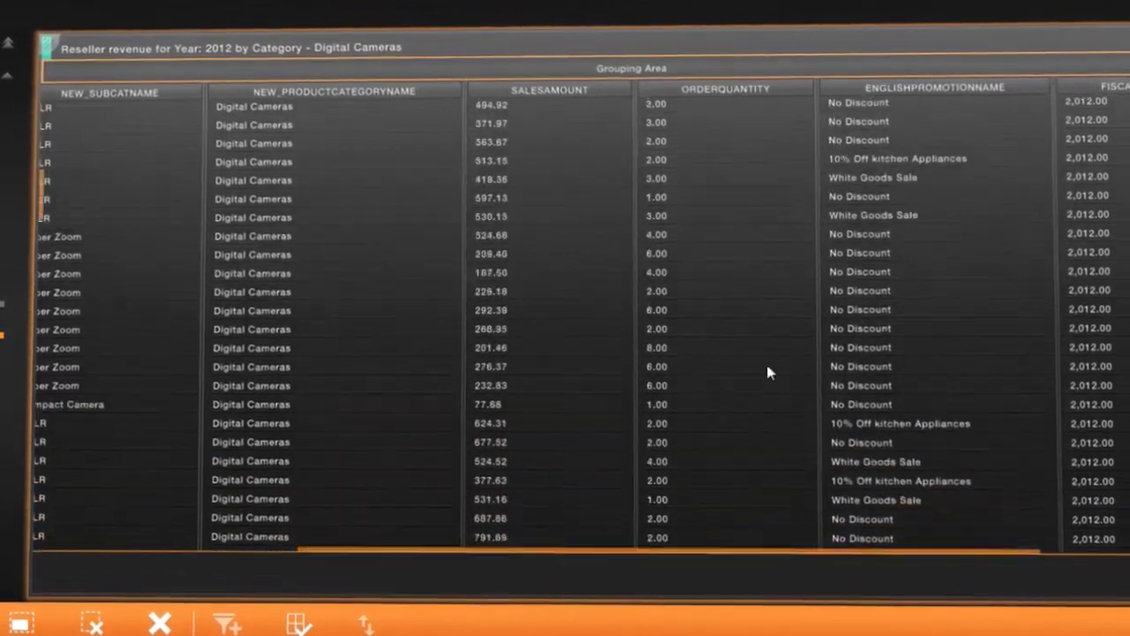
scroll(768, 374, "up", 6)
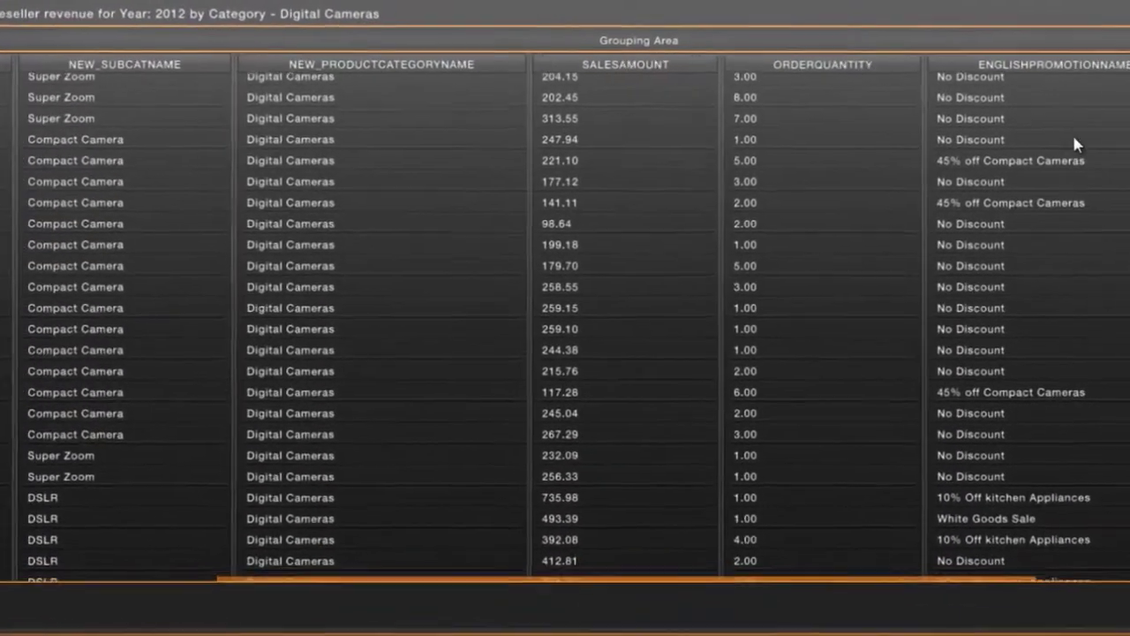
Step: Show Average and Sum of SALESAMOUNT, then group rows by ENGLISHPROMOTIONNAME with a wider grouping panel
left_click(562, 74)
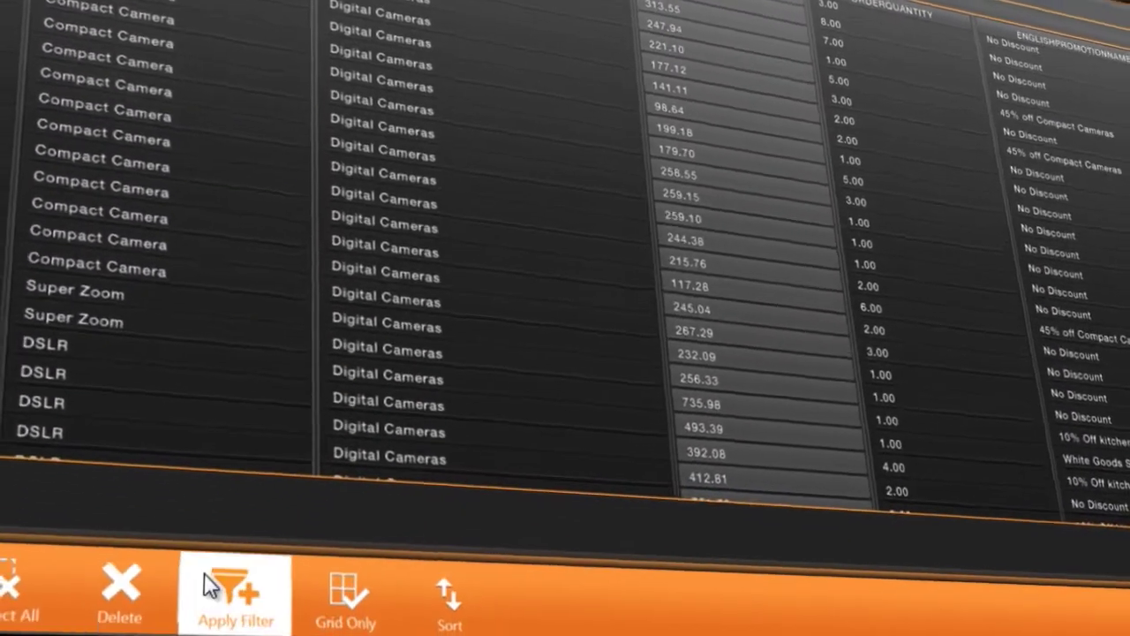
left_click(233, 631)
left_click(181, 618)
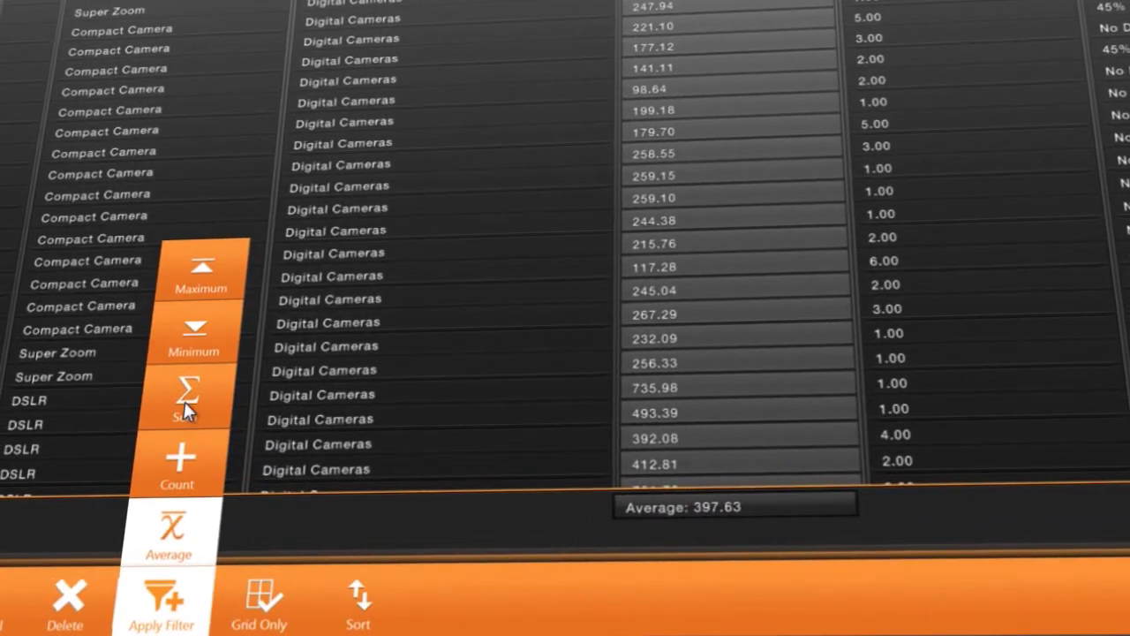
left_click(168, 596)
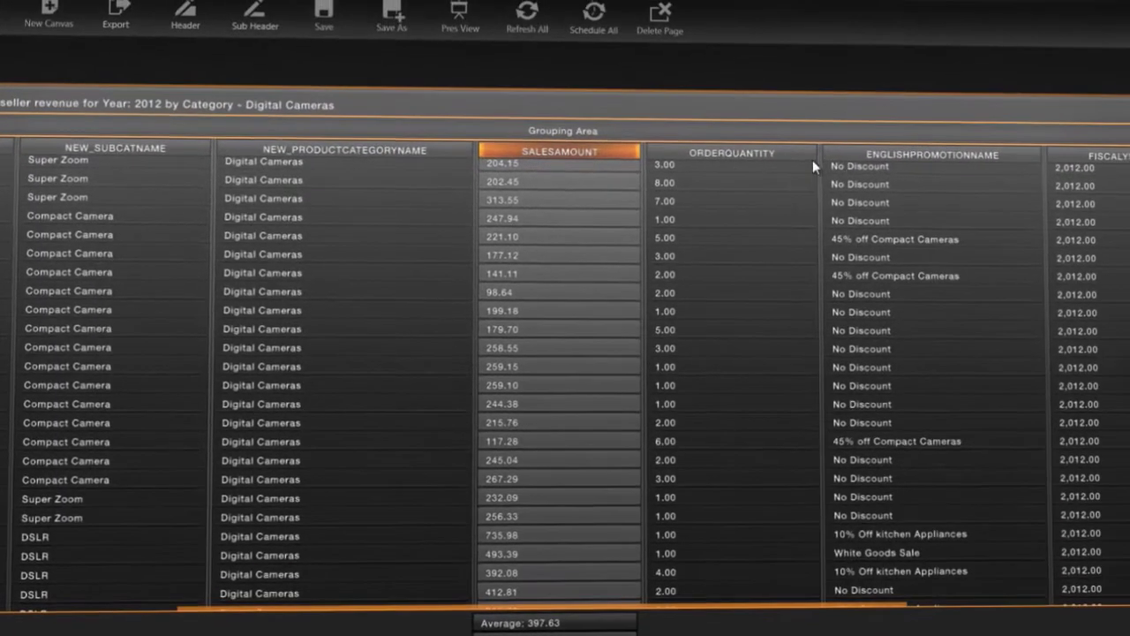
left_click_drag(898, 157, 590, 127)
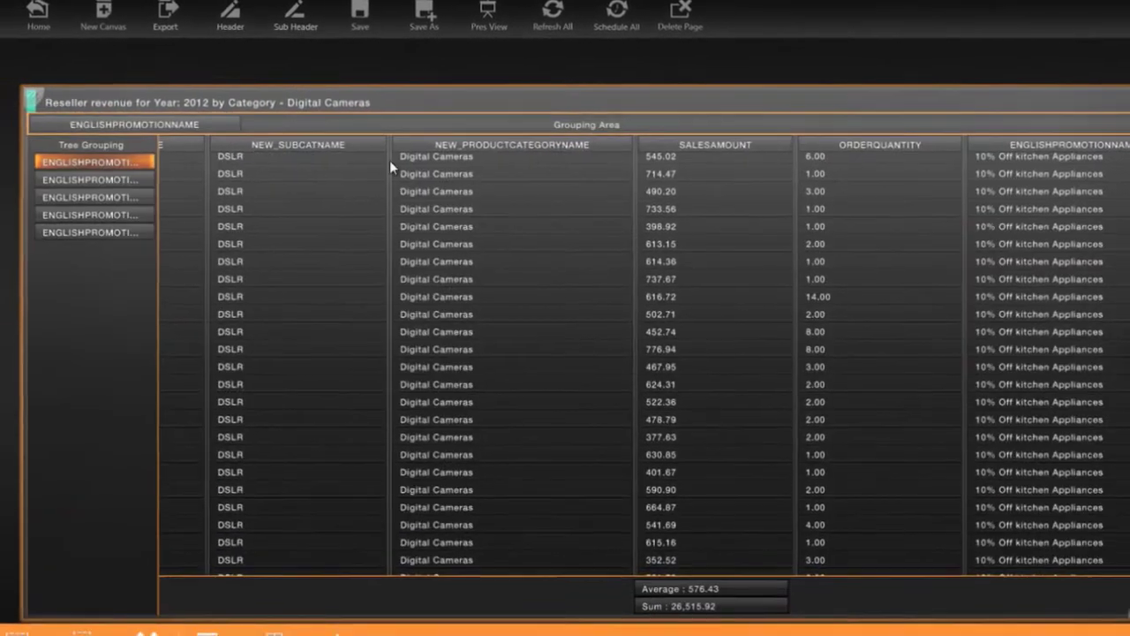
left_click_drag(198, 155, 362, 151)
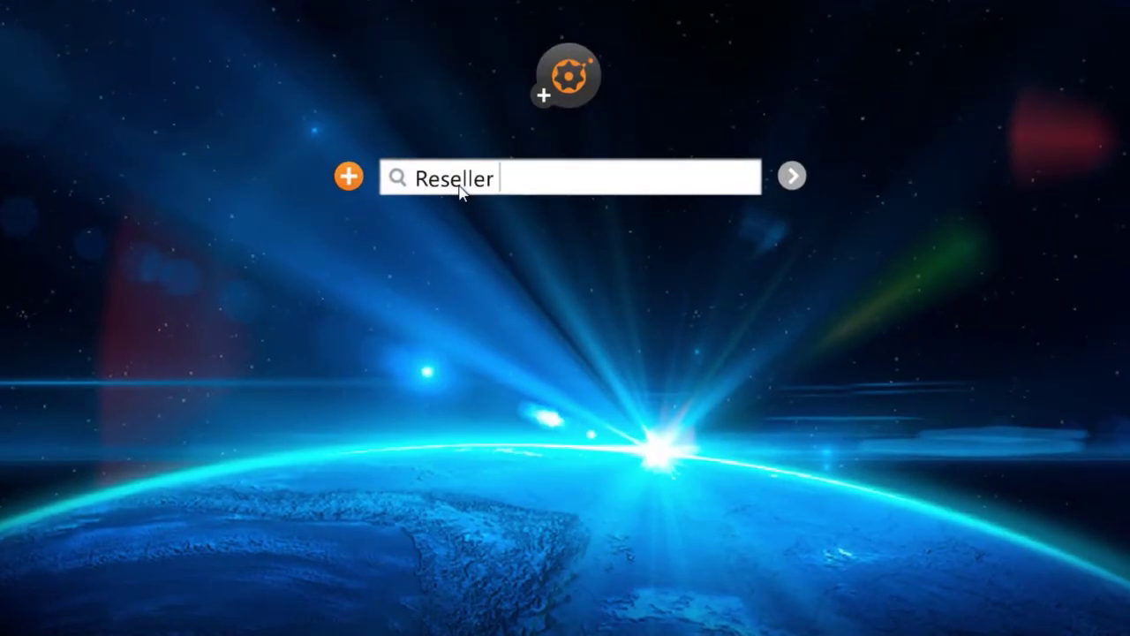
Step: Search 'Reseller Revenue for Branch Vampsuperstore for 2012 by Month' and add the result to a dashboard
type("Revenue for Branch")
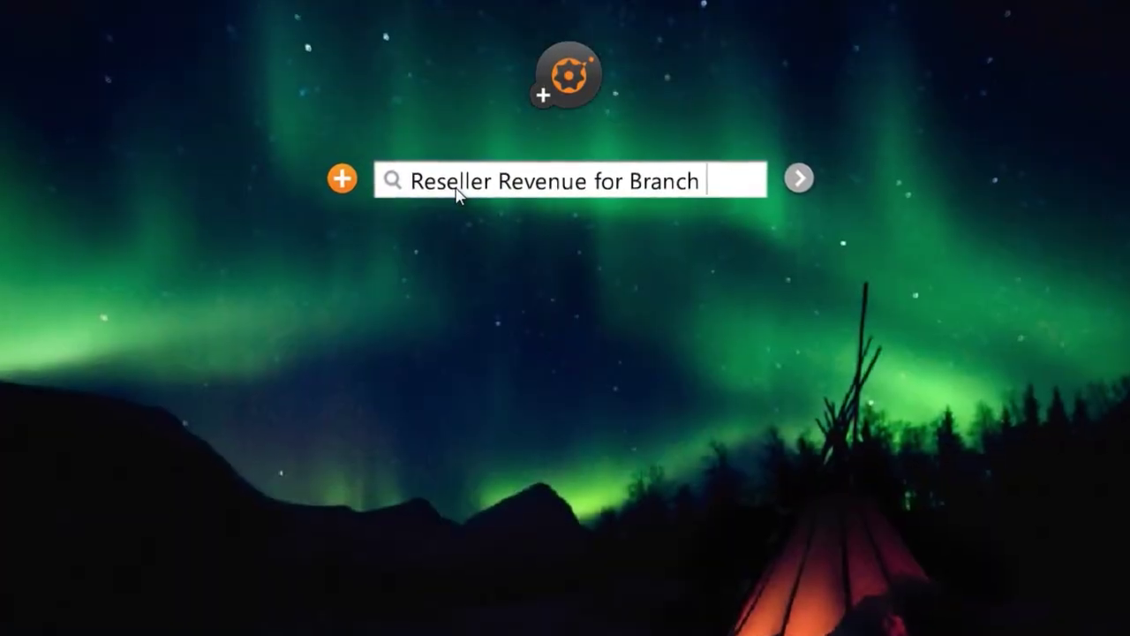
type(" Vampsuperstore for ")
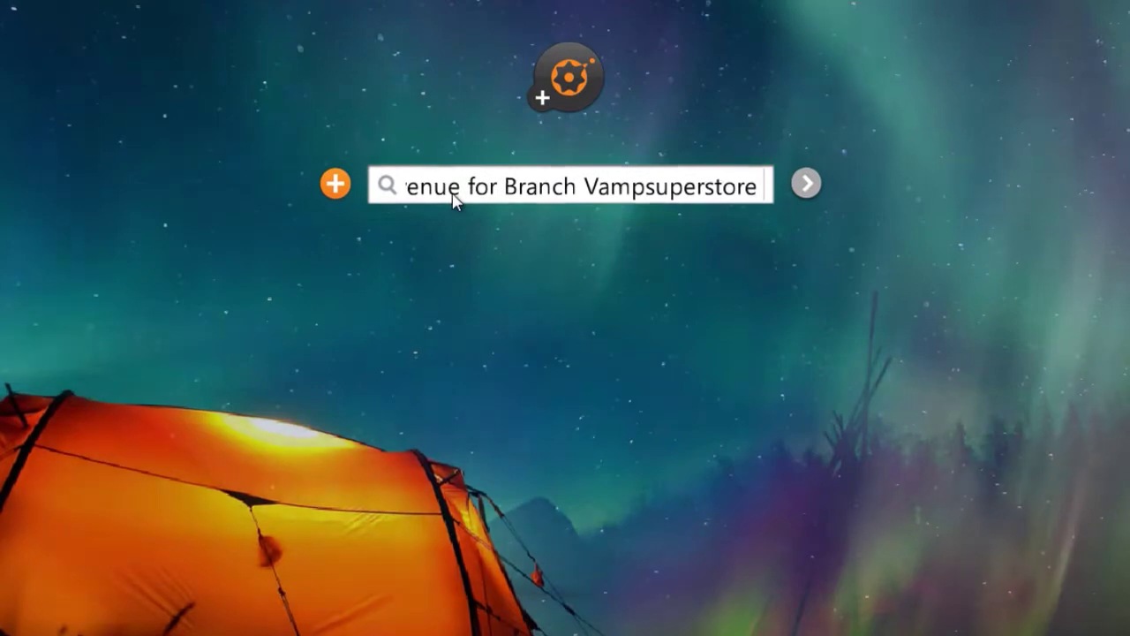
type("2012 by Month")
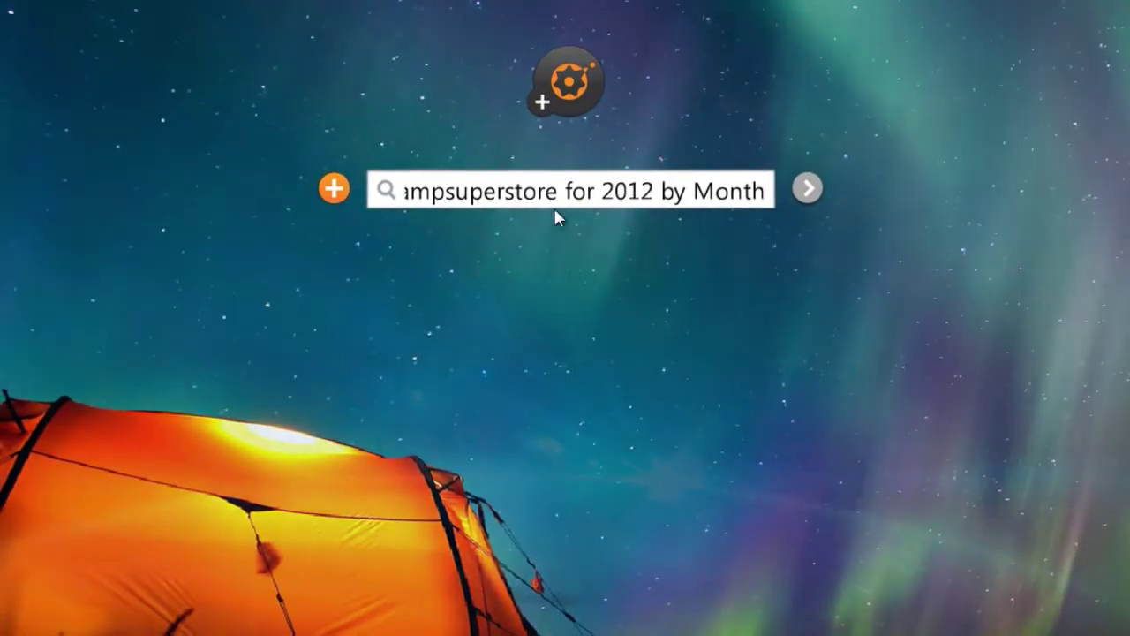
left_click(809, 190)
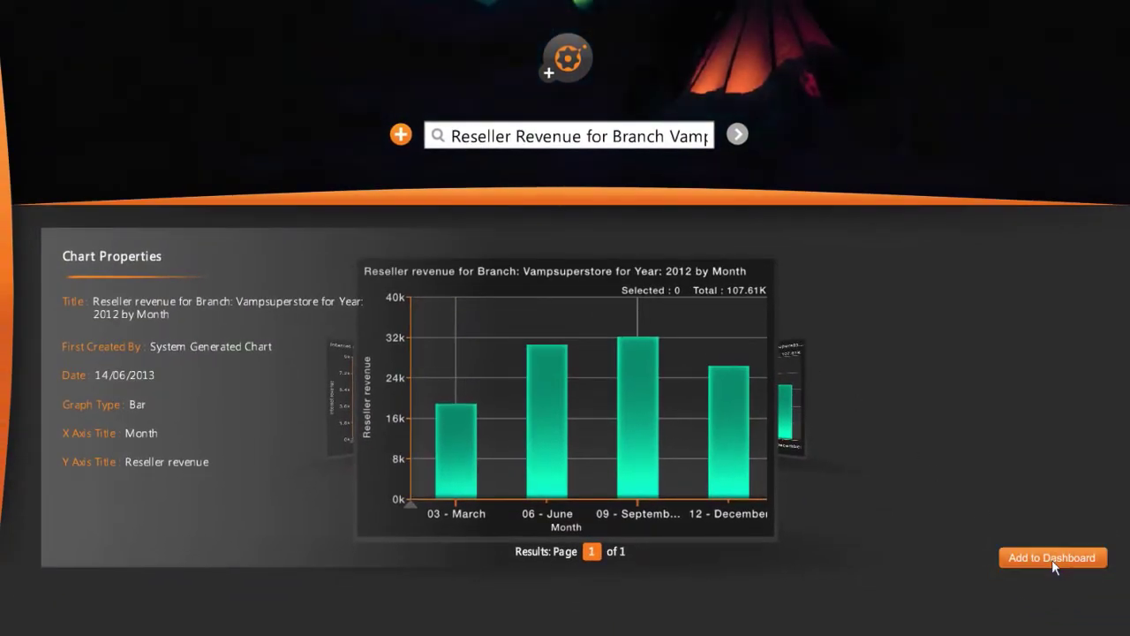
left_click(5, 247)
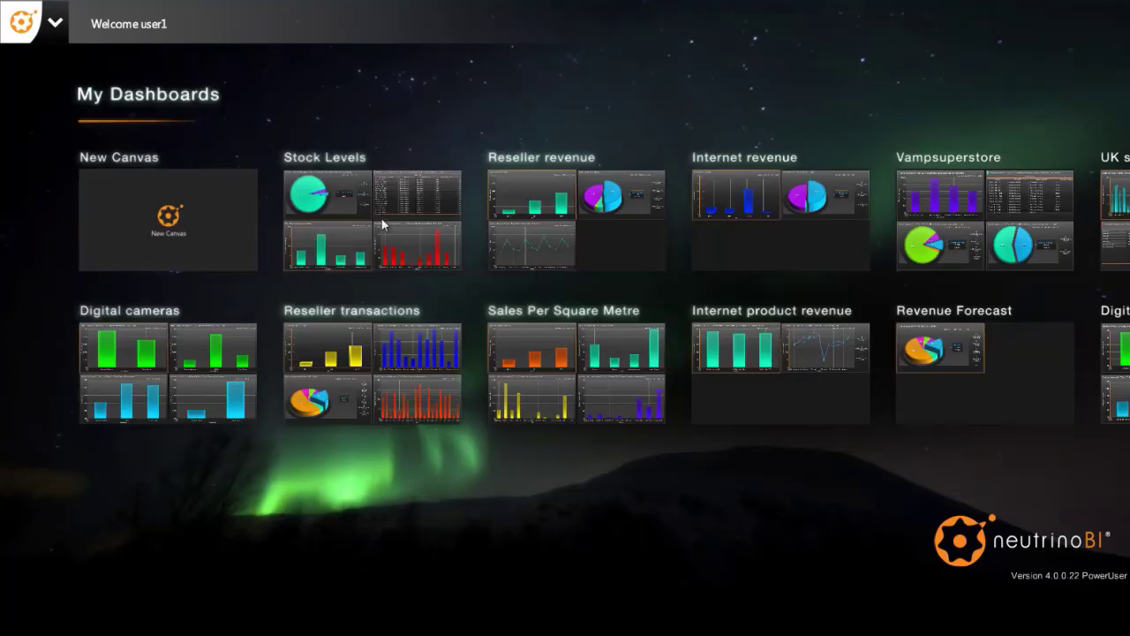
Step: Scroll the My Dashboards tiles to bring the Vampsuperstore dashboard into view
left_click_drag(876, 223, 729, 181)
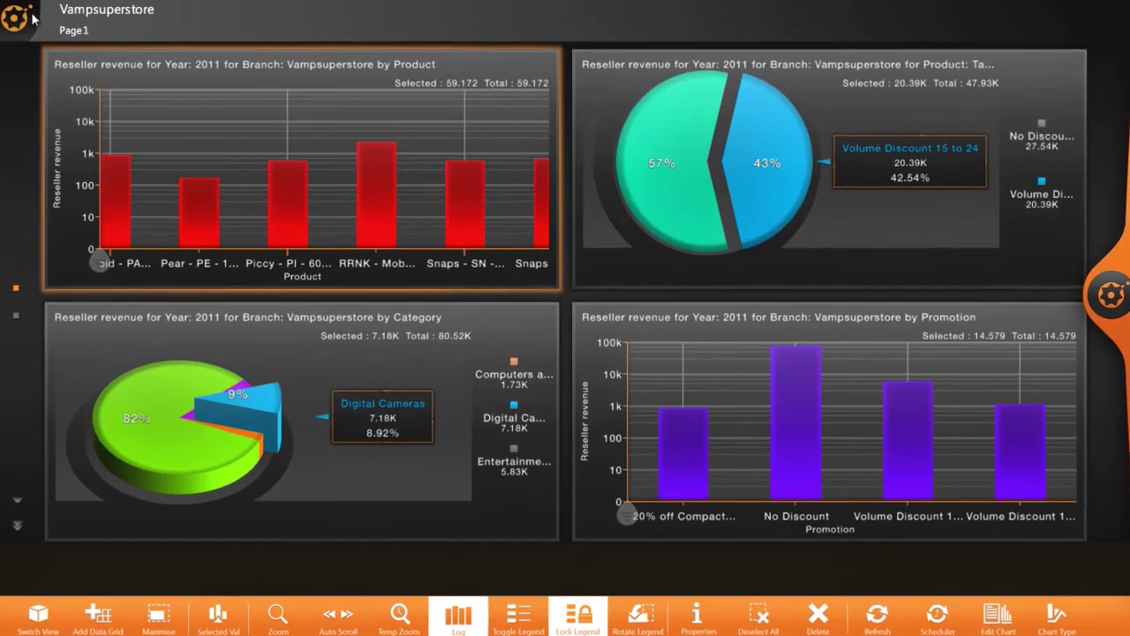
Step: Set up a PDF export of the dashboard with file name 'Vampsuperstore Dashboard'
left_click(26, 17)
left_click(168, 26)
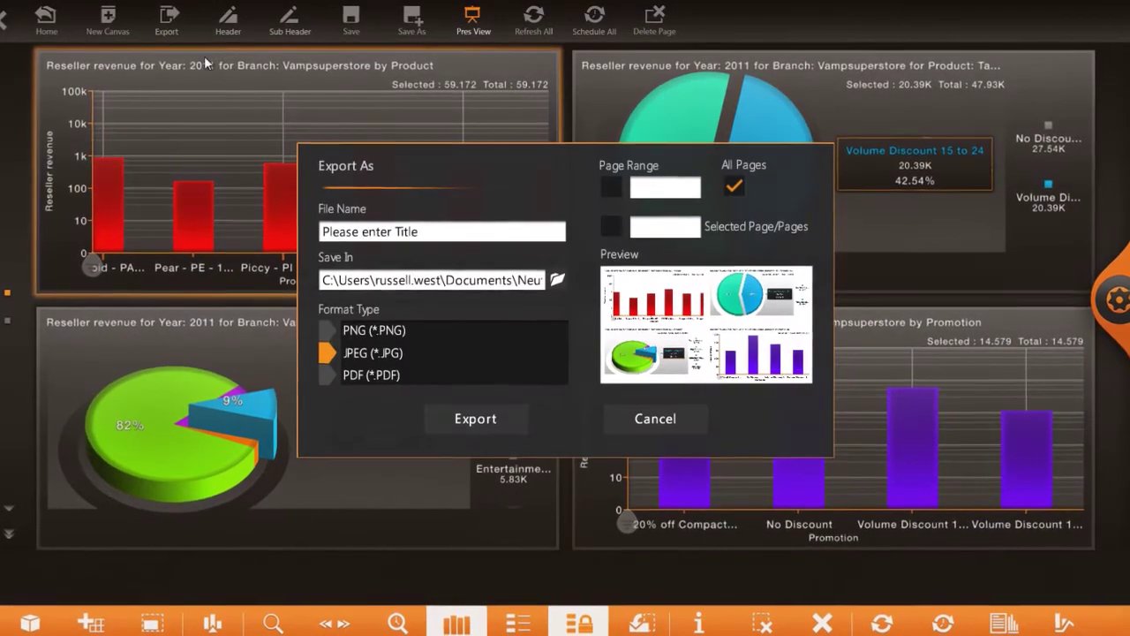
left_click_drag(431, 235, 306, 233)
type("Vampsuperstore")
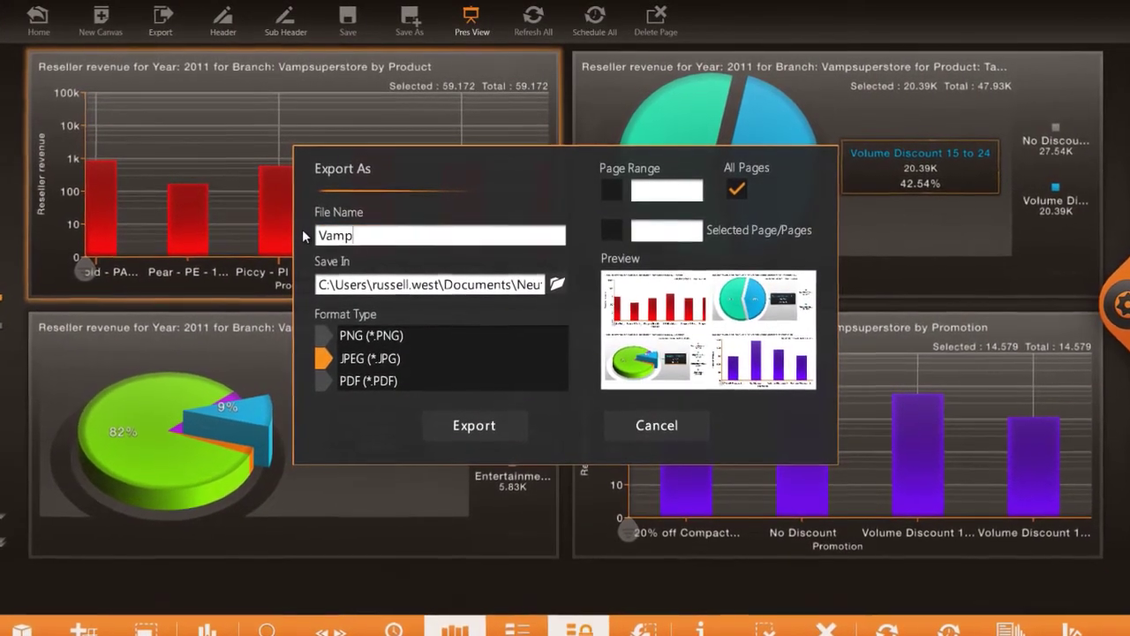
type(" Dashboard")
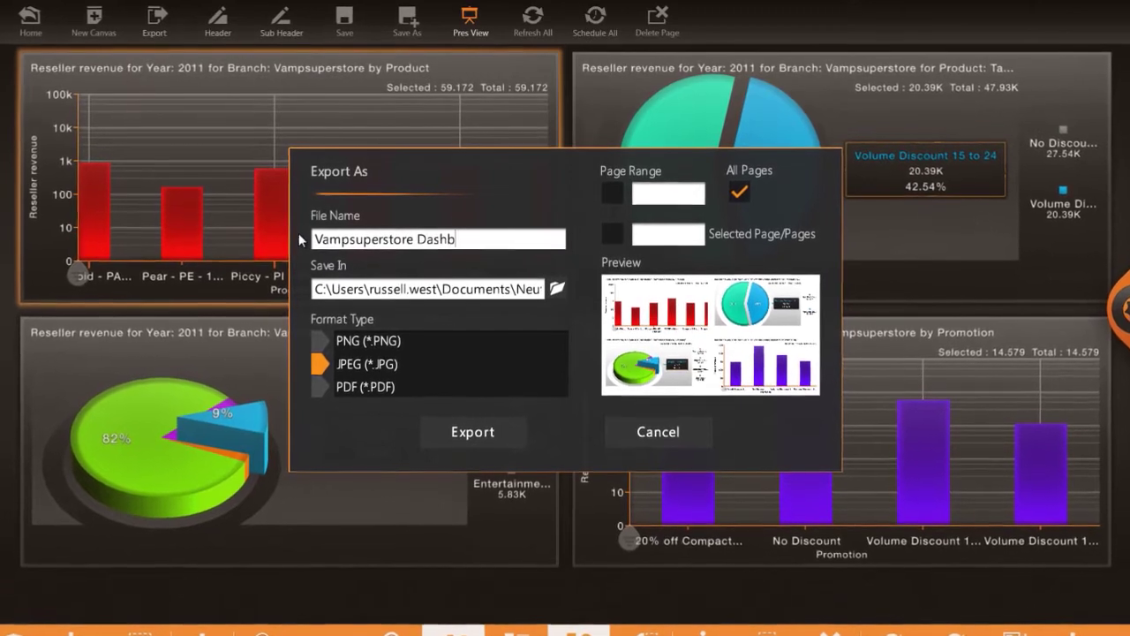
left_click(319, 390)
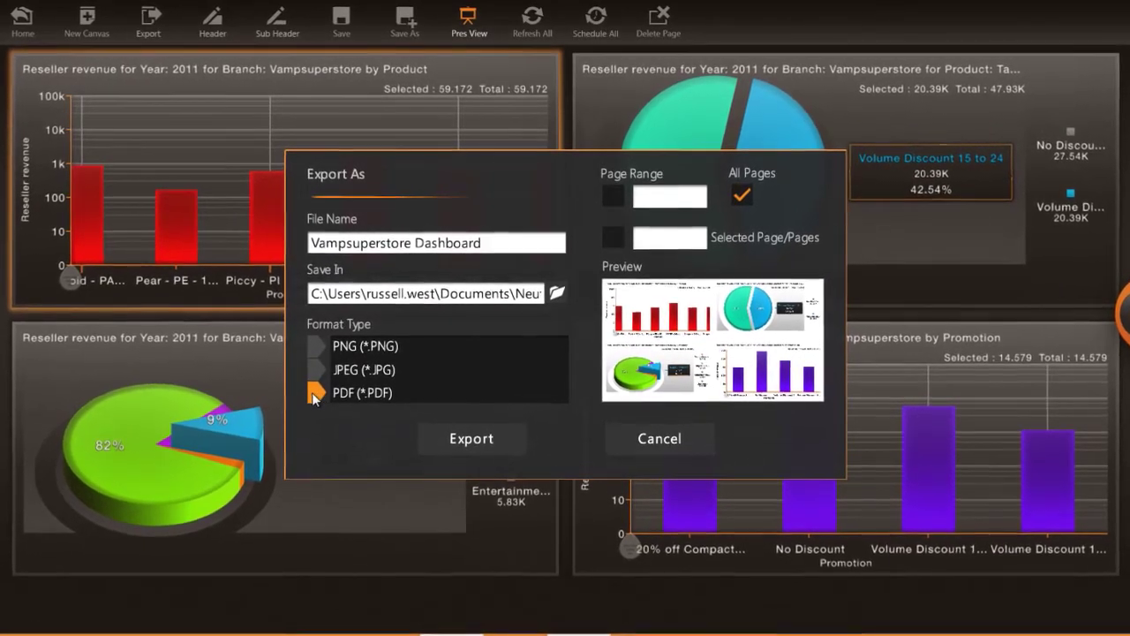